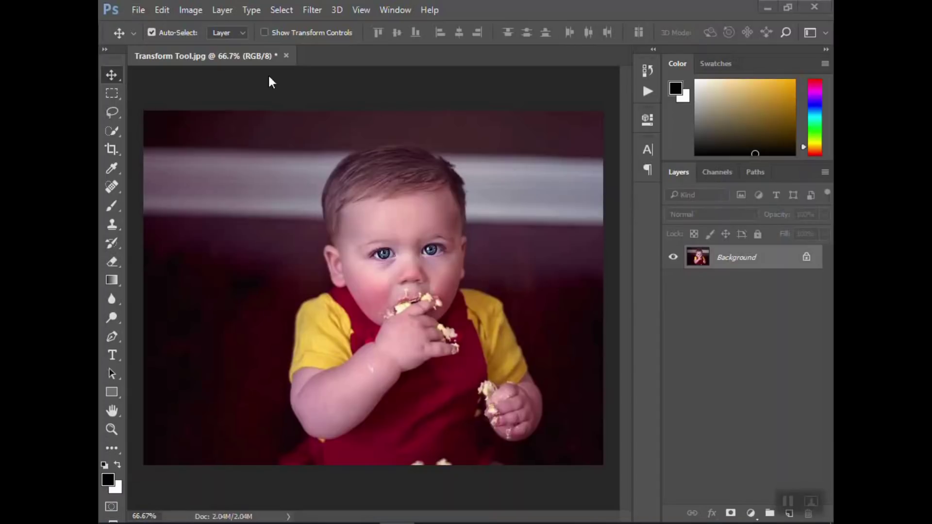
Place the white Final WT logo from the Logo folder onto the baby photo as an embedded layer.
left_click(145, 11)
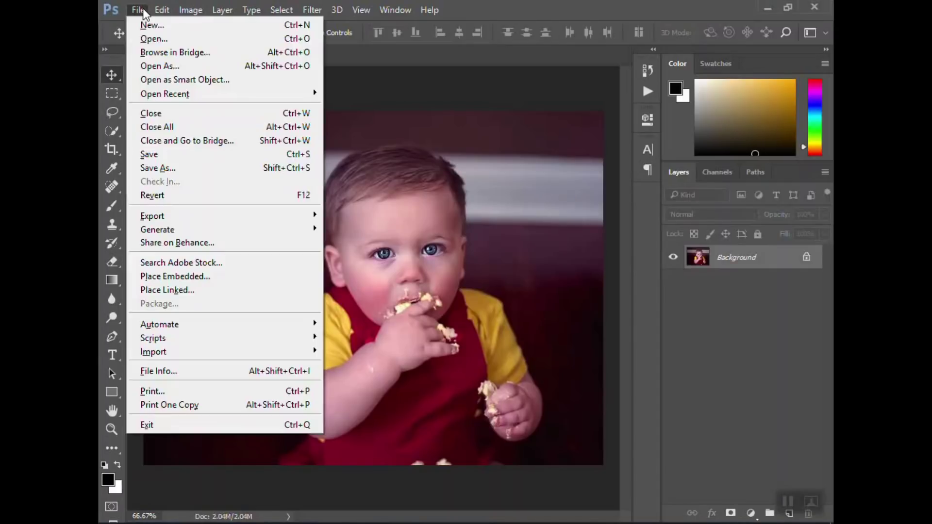
left_click(179, 276)
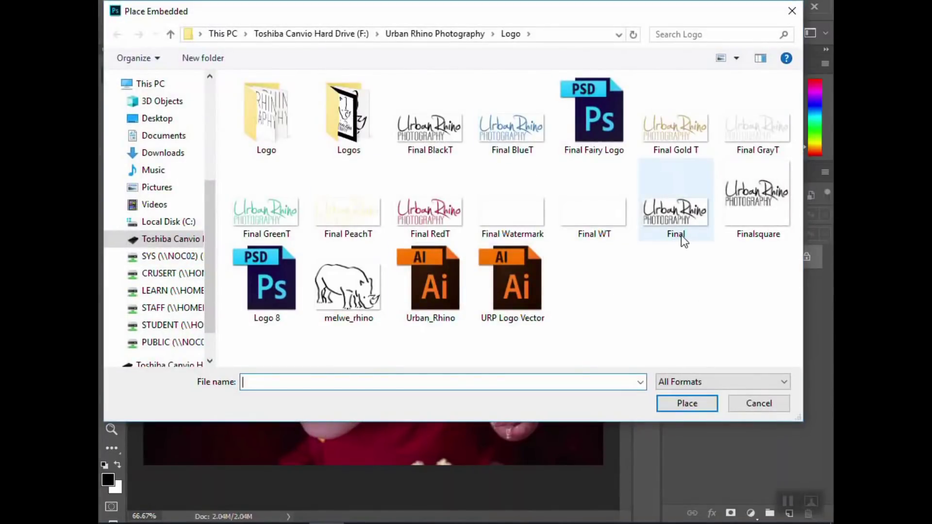
left_click(610, 214)
left_click(702, 403)
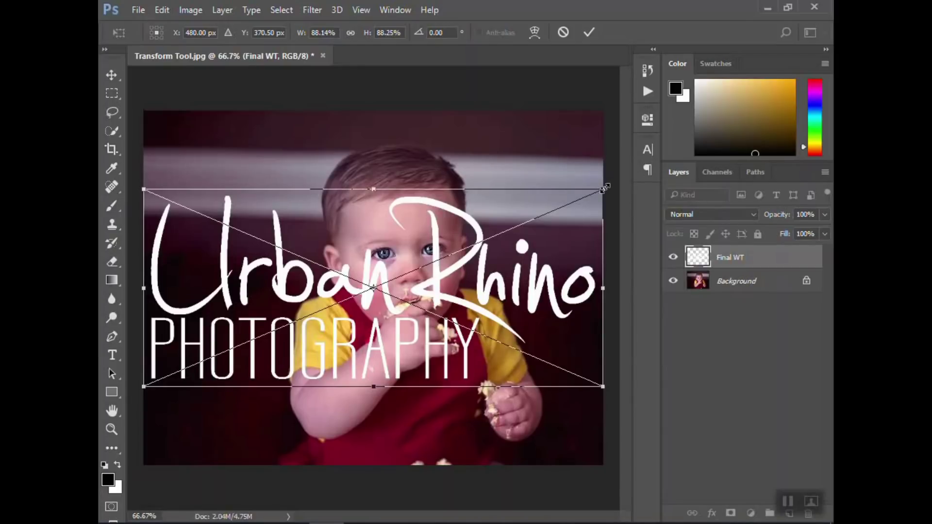
Scale the Final WT logo down to about 21% and position it left of the baby's face.
left_click_drag(604, 188, 274, 320)
left_click_drag(226, 349, 248, 259)
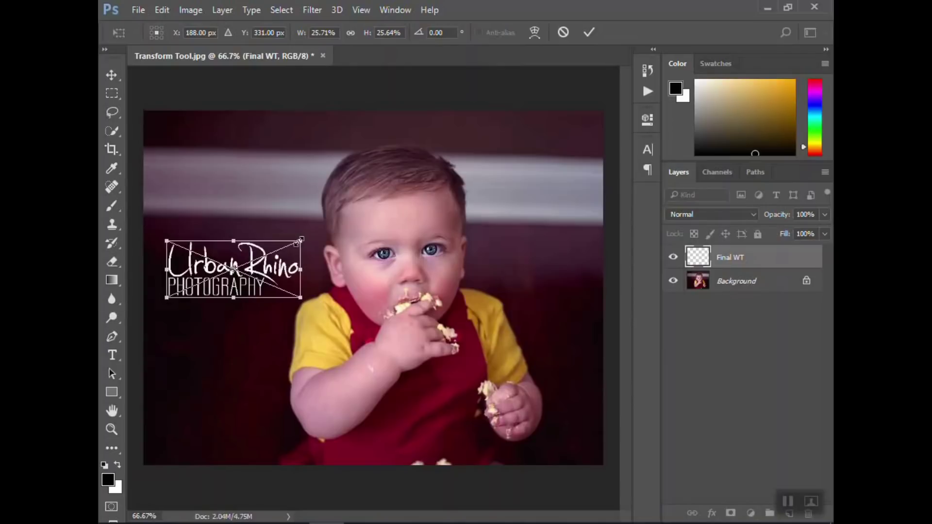
left_click_drag(300, 241, 268, 265)
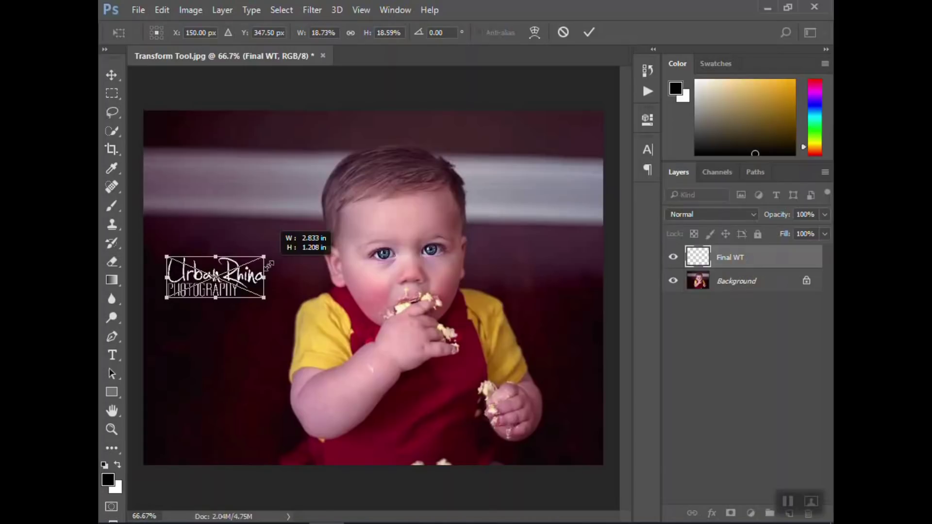
left_click_drag(269, 265, 272, 245)
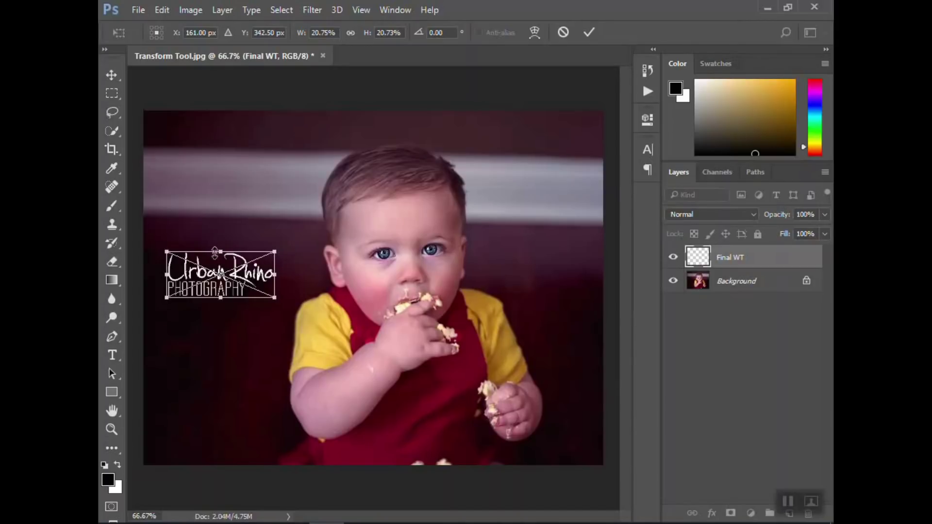
key("Return")
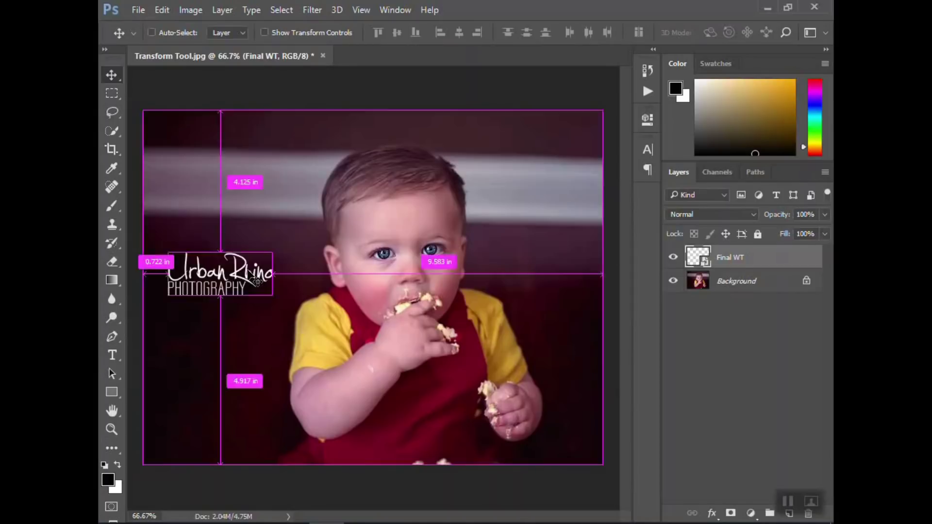
Delete the logo layer, restore it with Step Backward, then delete the Final GreenT layer.
key("Delete")
left_click(138, 10)
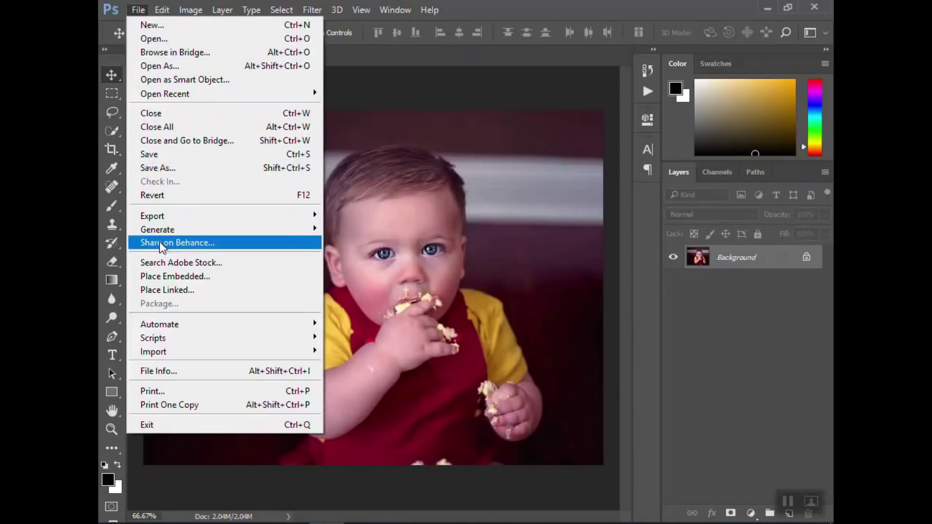
left_click(433, 121)
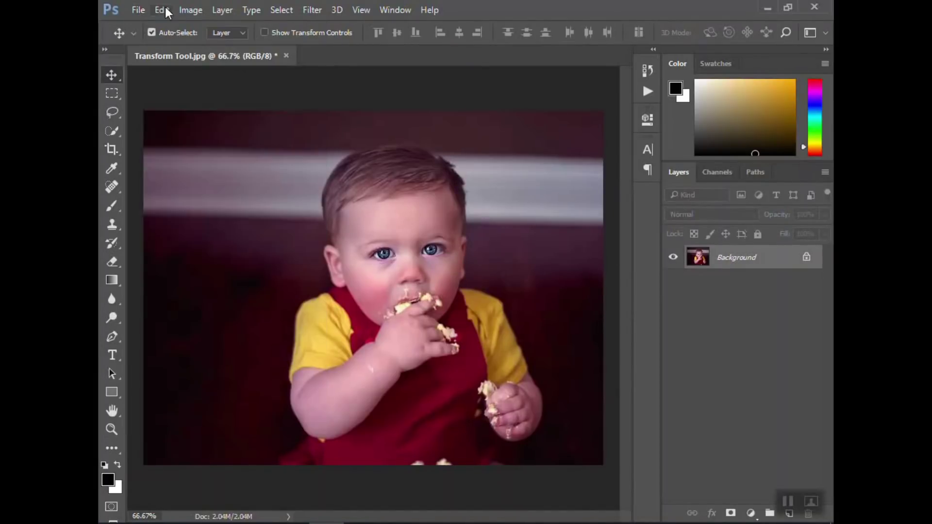
left_click(165, 6)
left_click(215, 49)
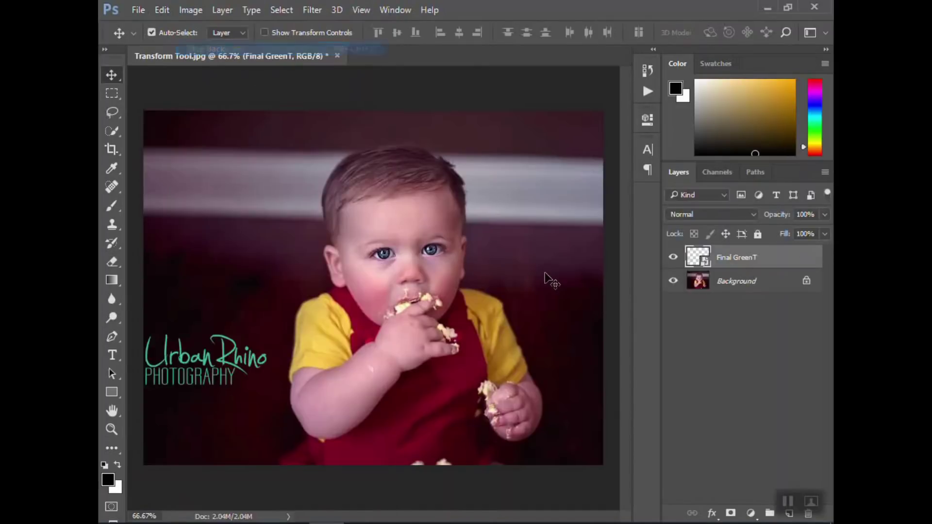
right_click(760, 254)
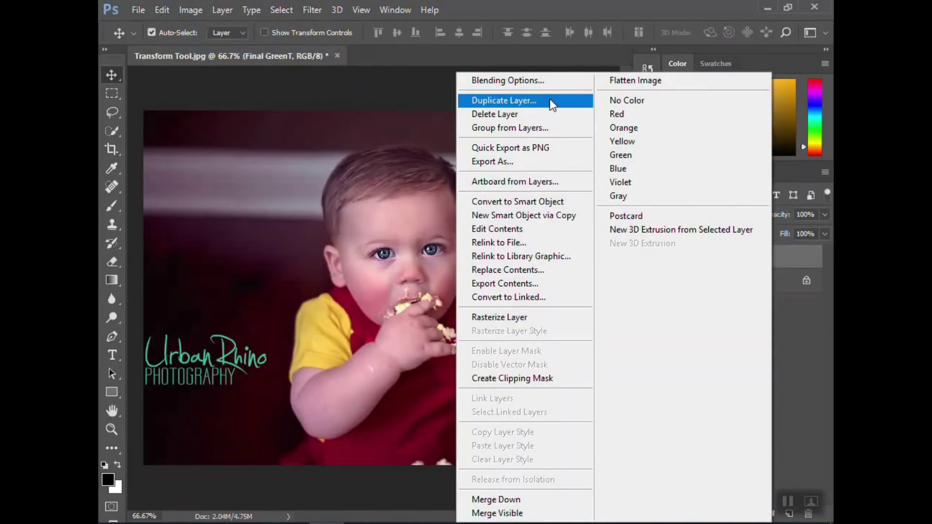
left_click(804, 332)
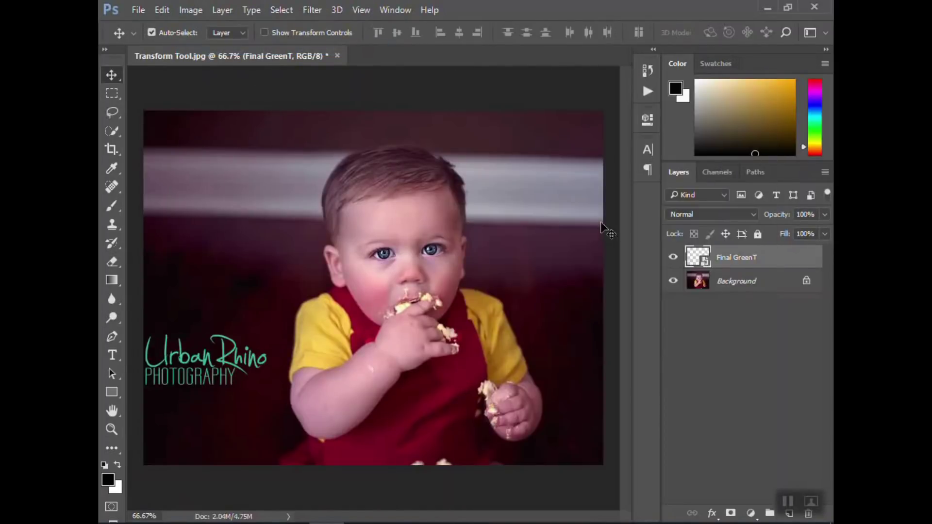
key("Delete")
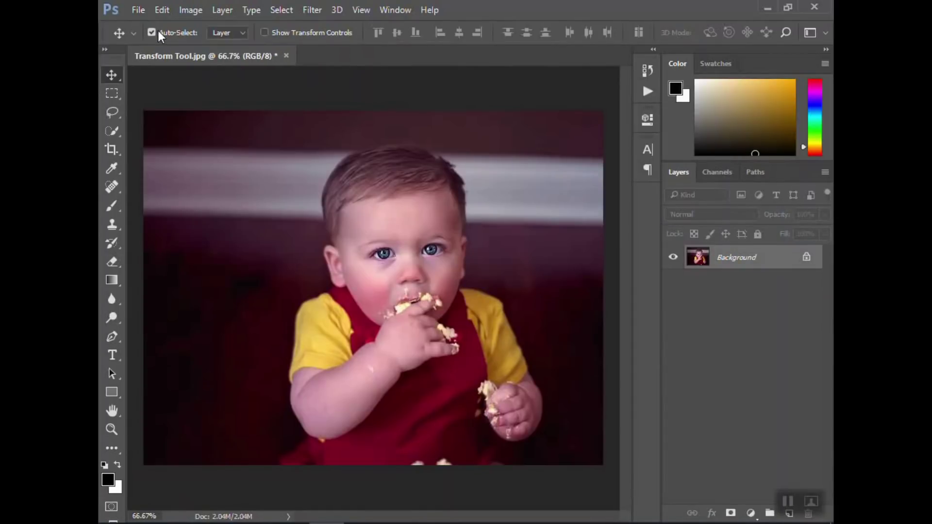
Place the white Final WT logo file onto the photo again as an embedded layer.
left_click(138, 11)
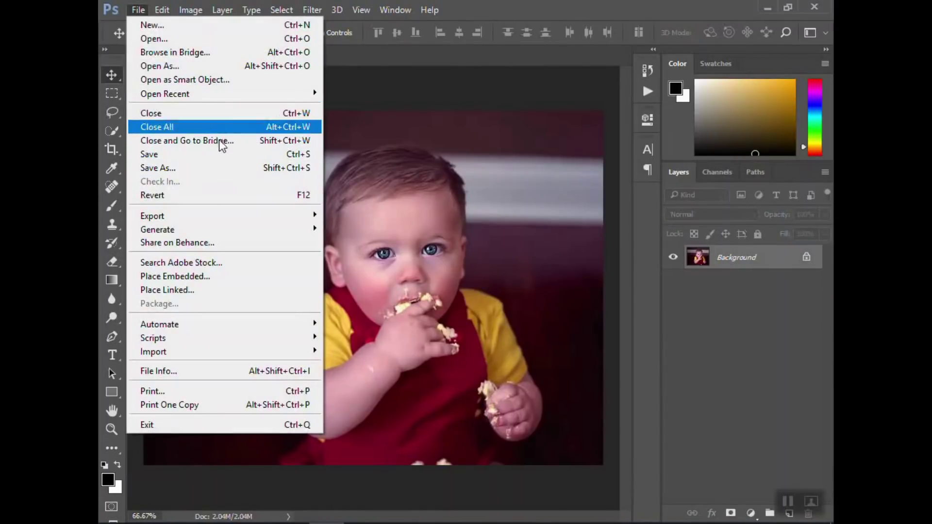
left_click(216, 278)
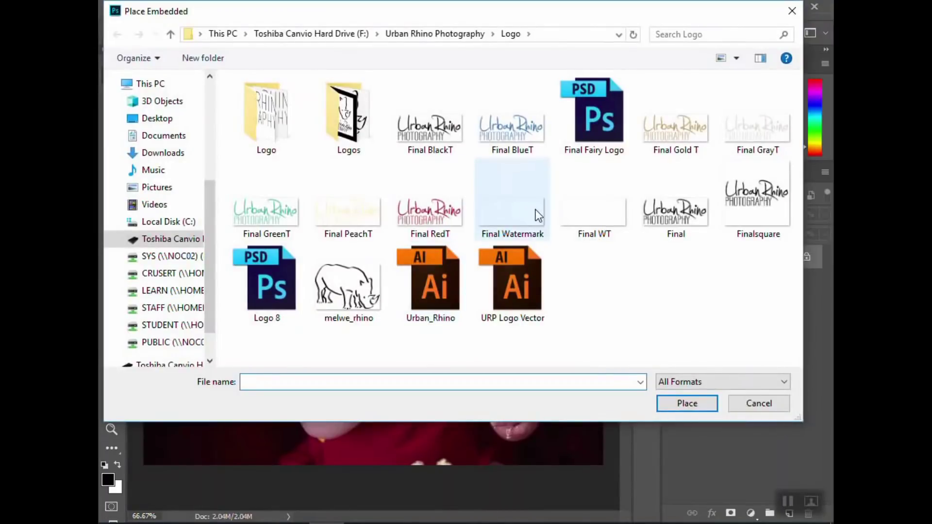
left_click(587, 213)
left_click(692, 407)
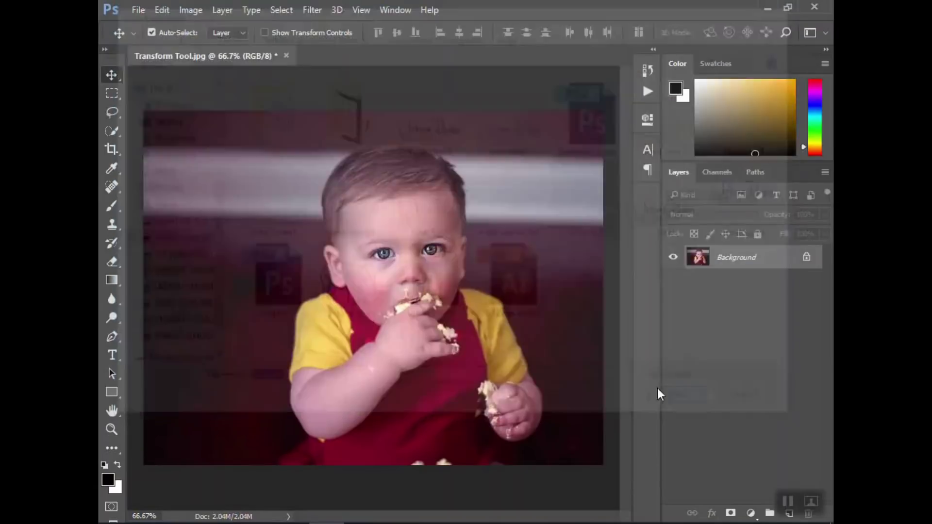
Shrink the new Final WT logo and move it up beside the baby's cheek.
left_click_drag(603, 190, 207, 325)
key("Return")
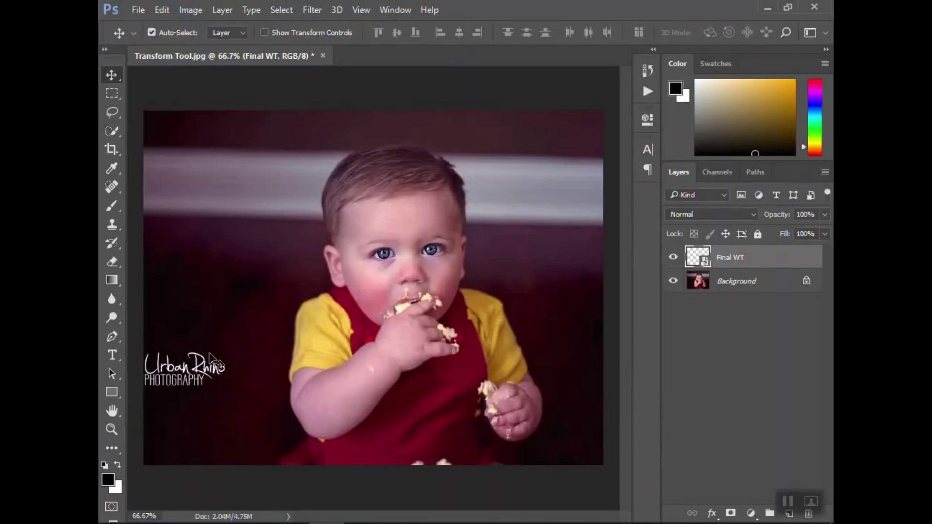
left_click_drag(188, 354, 231, 299)
left_click_drag(169, 372, 209, 290)
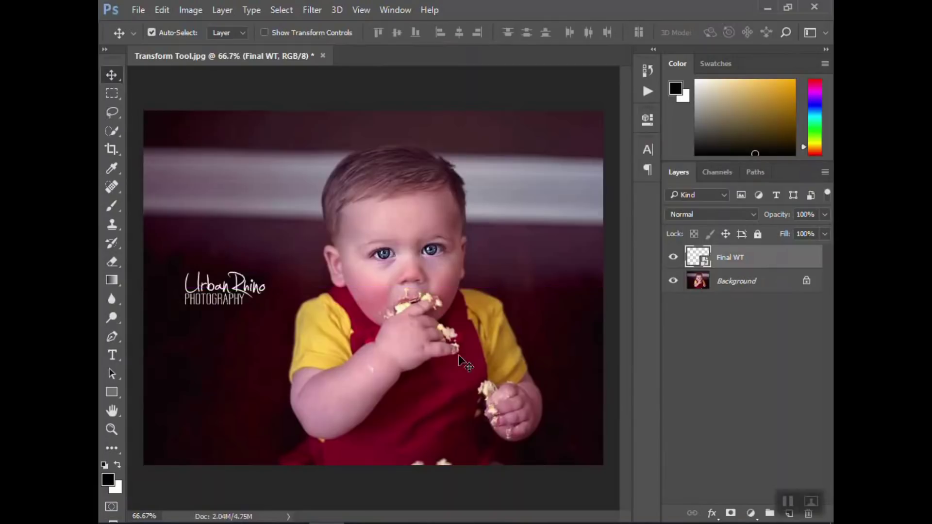
Duplicate the logo layer as Final WT copy and move the copy up and right.
right_click(751, 259)
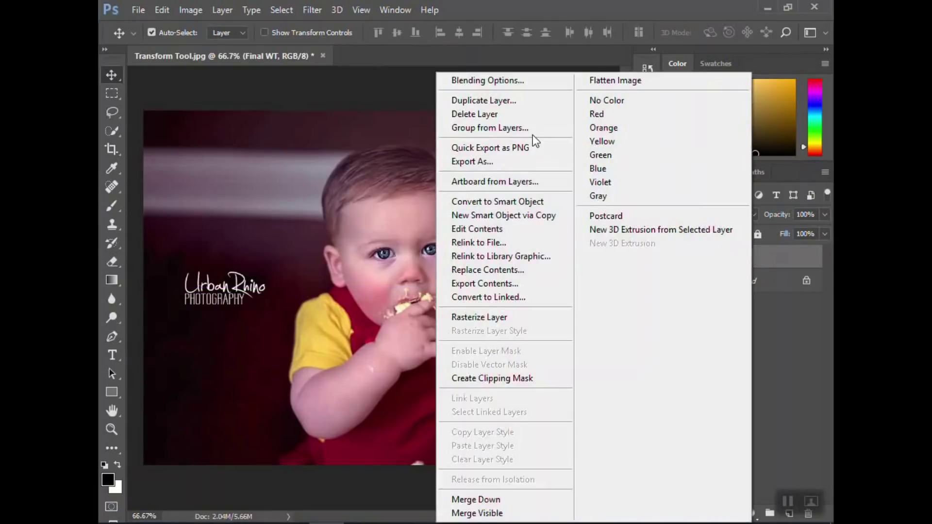
left_click(526, 100)
left_click(600, 157)
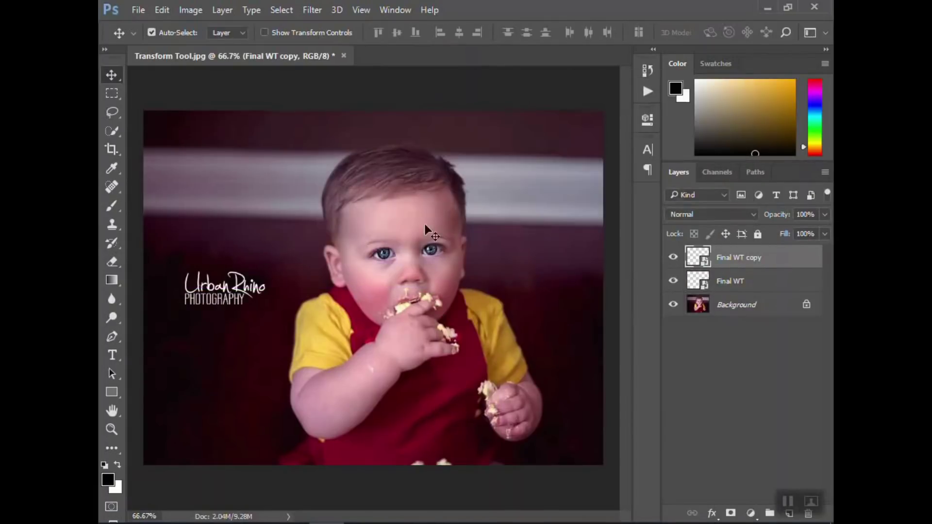
left_click_drag(204, 284, 260, 244)
Select the Final WT layer and nudge the lower watermark down and left with arrow keys.
left_click(214, 284, "shift")
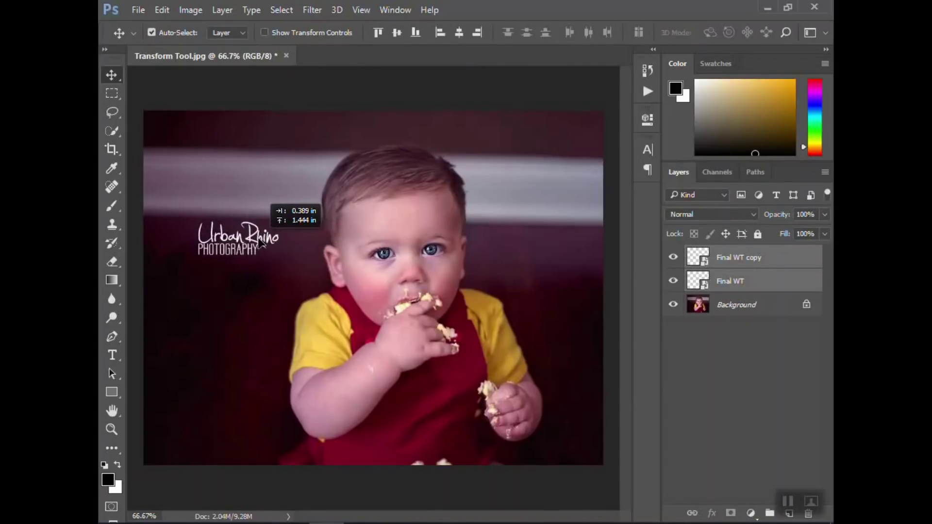
left_click(771, 284)
key("Down")
key("Down")
key("Down")
key("Down")
key("Down")
key("Down")
key("Down")
key("Down")
key("Down")
key("Down")
key("Down")
key("Down")
key("Down")
key("Down")
key("Down")
key("Down")
key("Down")
key("Down")
key("Down")
key("Down")
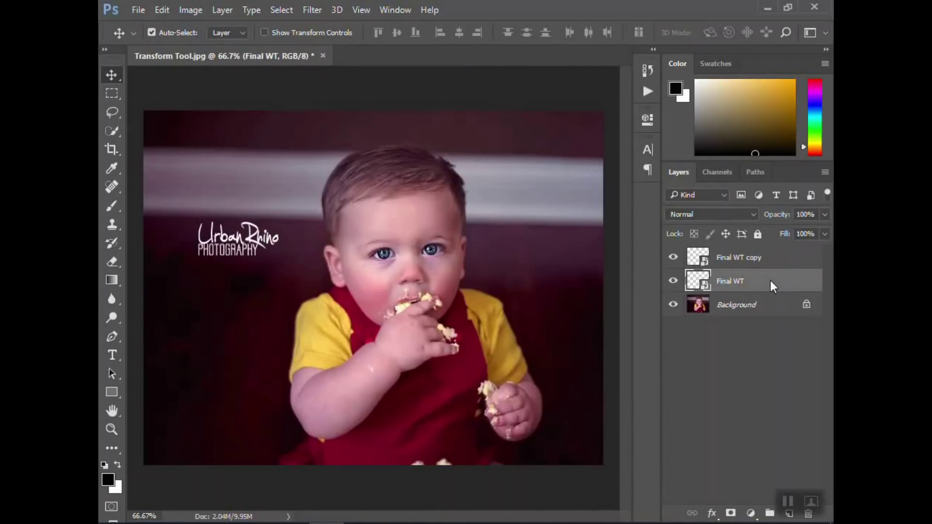
key("Down")
key("Down")
key("Down")
key("Down")
key("Down")
key("Down")
key("Down")
key("Down")
key("Down")
key("Down")
key("Down")
key("Down")
key("Down")
key("Down")
key("Down")
key("Down")
key("Down")
key("Down")
key("Down")
key("Down")
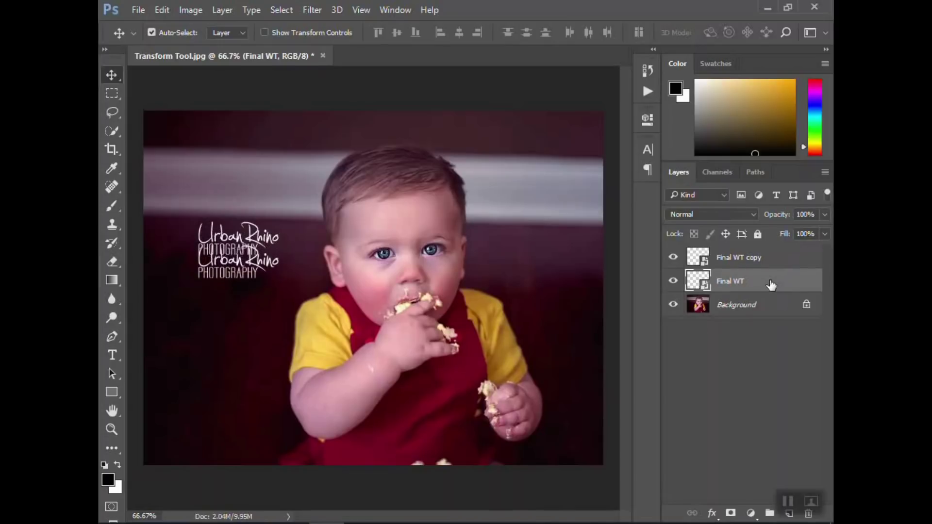
key("Down")
key("Down")
key("Down")
key("Down")
key("Down")
key("Down")
key("Down")
key("Down")
key("Down")
key("Down")
key("Down")
key("Down")
key("Down")
key("Down")
key("Down")
key("Down")
key("Down")
key("Down")
key("Down")
key("Down")
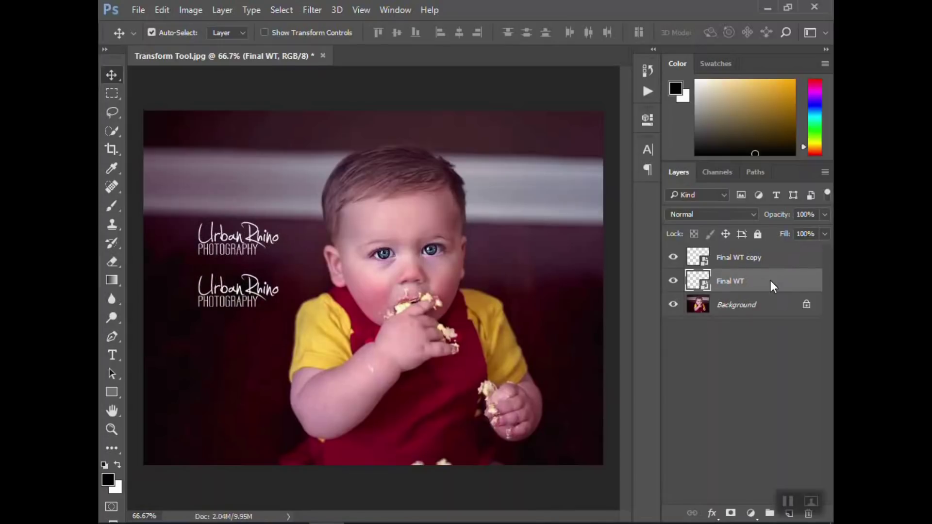
key("Left")
key("Left")
key("Left")
key("Left")
key("Left")
key("Left")
key("Left")
key("Left")
key("Left")
key("Left")
key("Left")
key("Left")
key("Left")
key("Left")
key("Left")
key("Left")
key("Left")
key("Left")
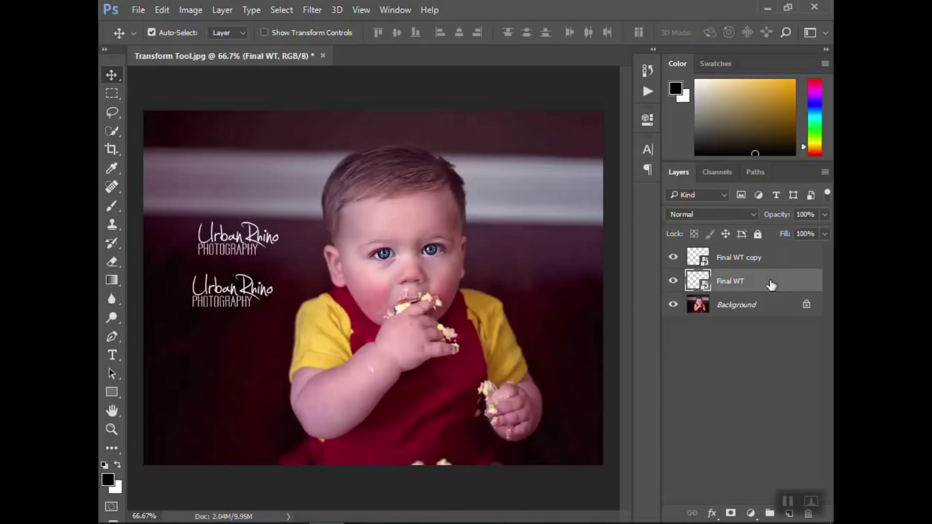
key("Left")
key("Left")
key("Left")
key("Left")
key("Down")
key("Down")
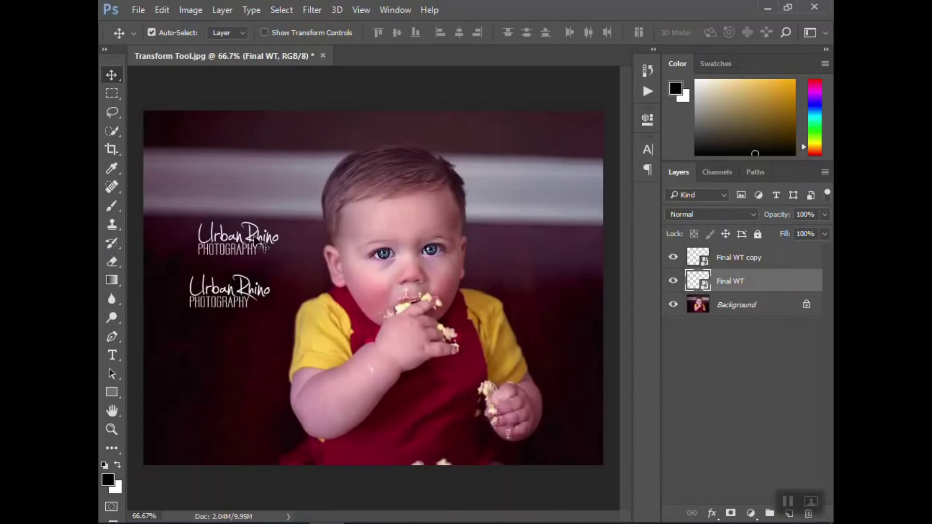
Left-align the upper watermark with the lower one and deselect all layers.
left_click_drag(256, 241, 247, 241)
left_click_drag(267, 286, 272, 294)
left_click_drag(234, 246, 299, 254)
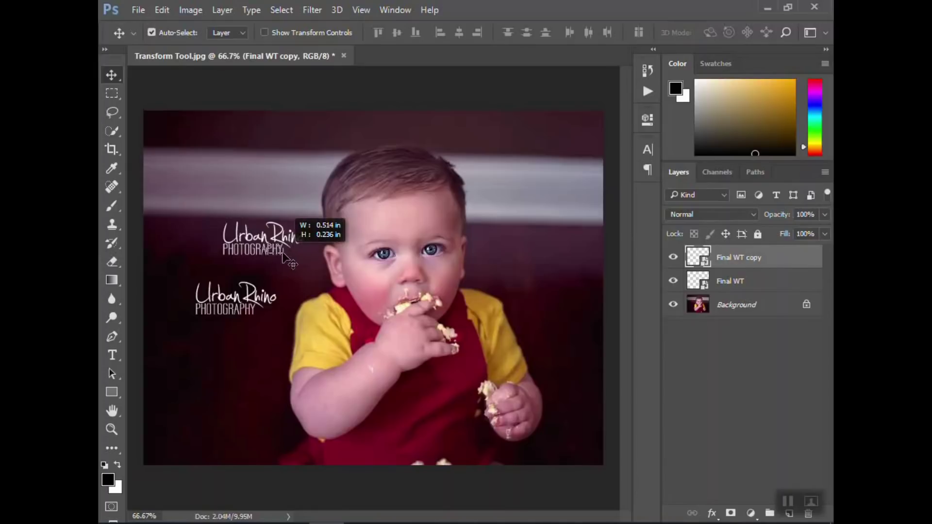
left_click_drag(283, 254, 217, 240)
left_click(247, 309)
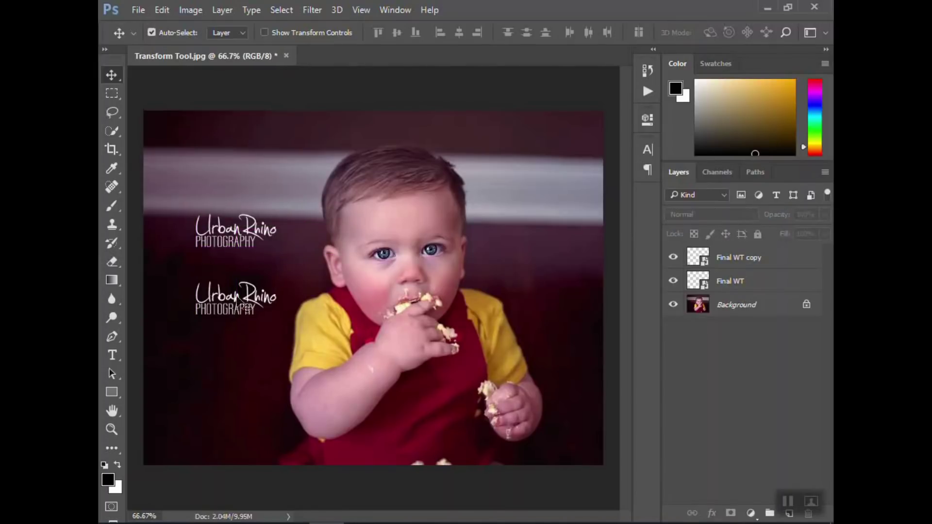
key("ctrl")
Select the Final WT layer and shrink the lower watermark to about 15.6% with Free Transform.
left_click(761, 283)
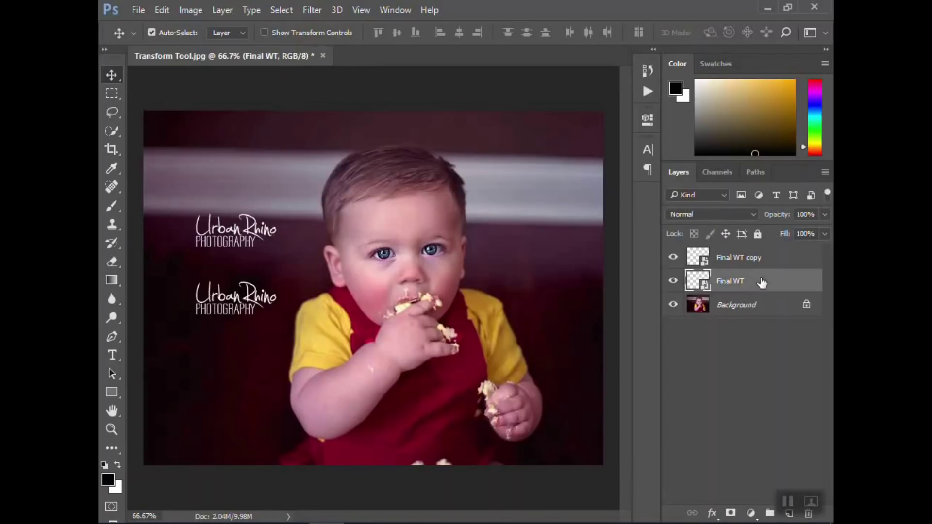
left_click(673, 281)
left_click(674, 281)
key("ctrl+t")
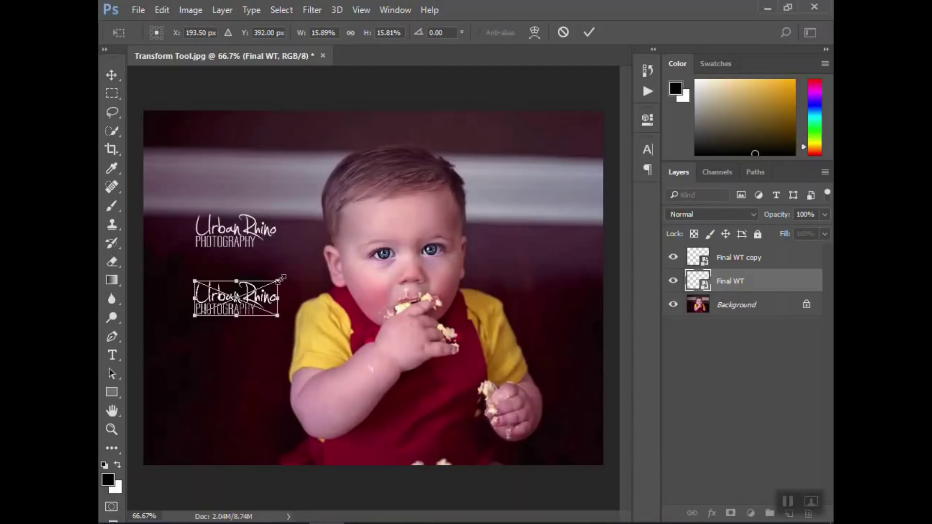
mouse_move(281, 278)
left_mouse_down()
mouse_move(255, 298)
mouse_move(398, 151)
mouse_move(365, 129)
mouse_move(379, 187)
mouse_move(460, 216)
mouse_move(287, 229)
mouse_move(286, 283)
mouse_move(278, 279)
mouse_move(289, 286)
left_mouse_up()
key("Return")
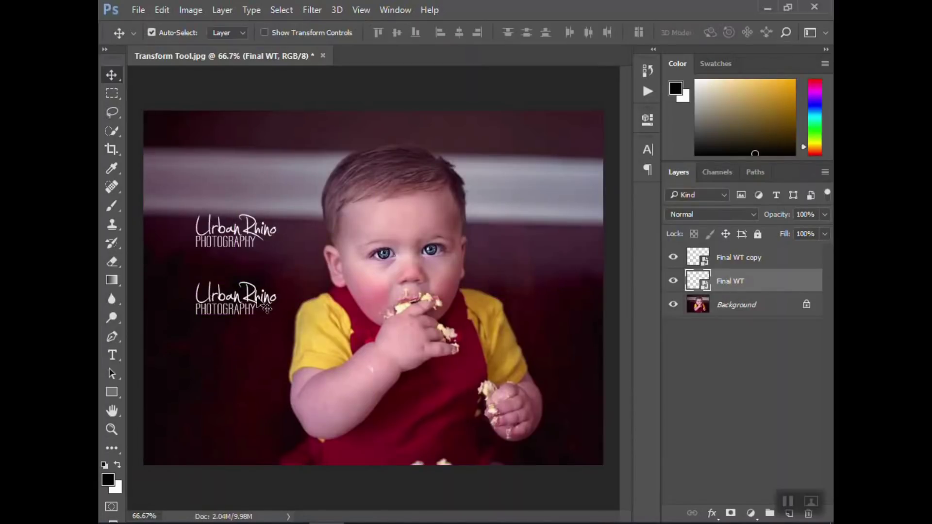
Enlarge the lower watermark to about 23% wide, then flip it horizontally and back.
key("ctrl+t")
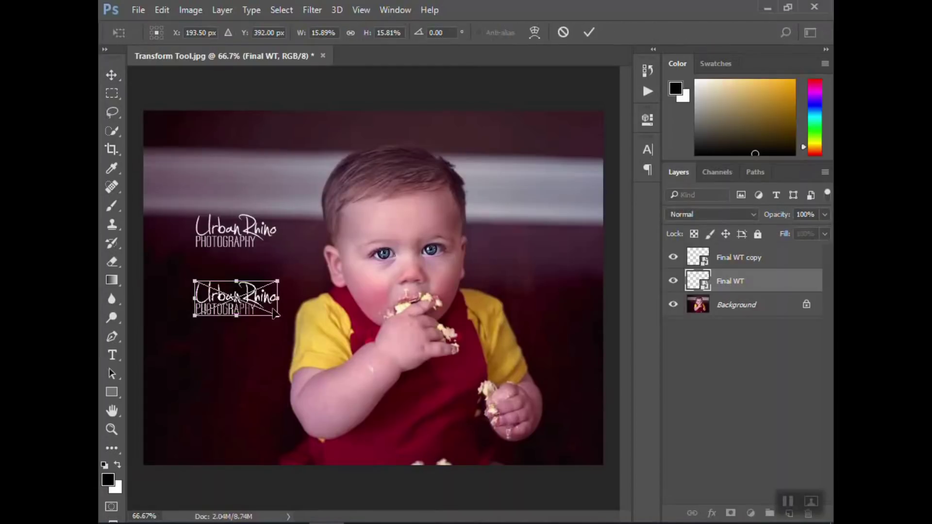
left_click_drag(280, 319, 316, 332)
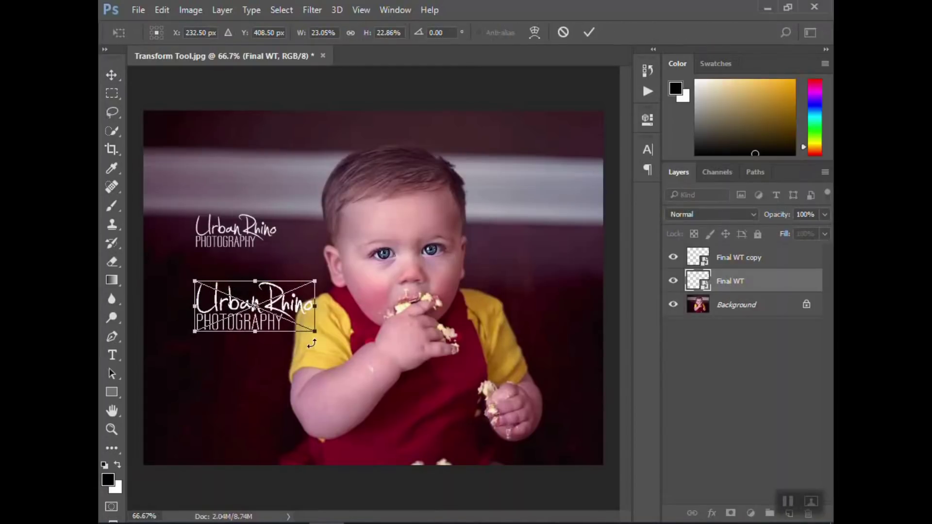
right_click(293, 304)
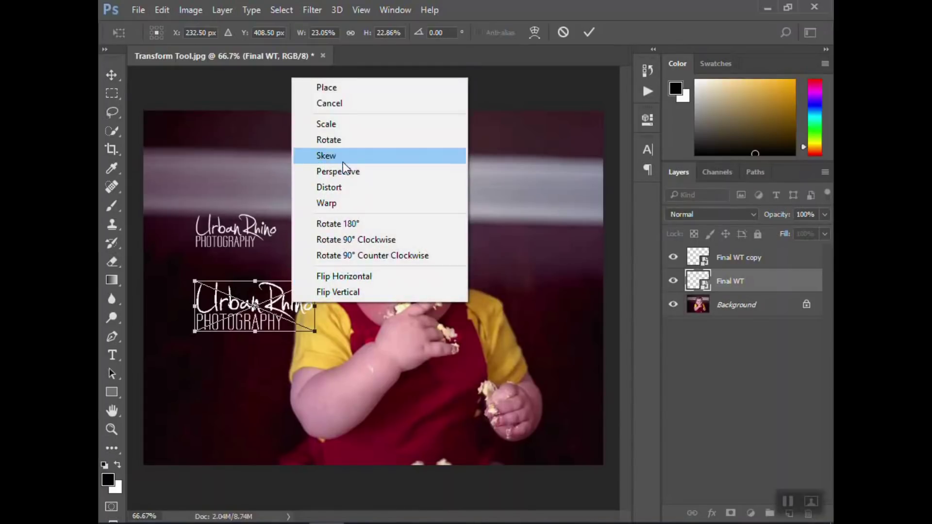
left_click(334, 276)
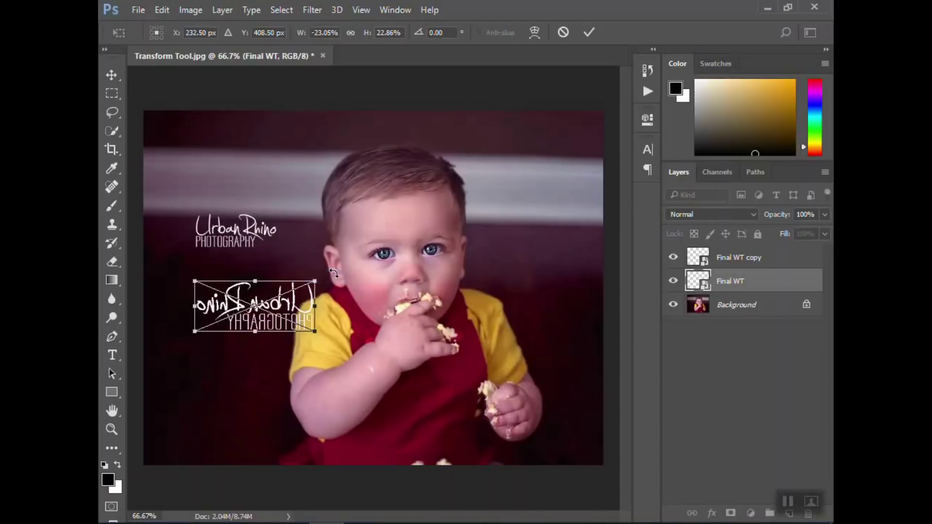
right_click(288, 318)
left_click(326, 279)
Flip the watermark vertically and back upright, then test a slight rotation.
right_click(302, 304)
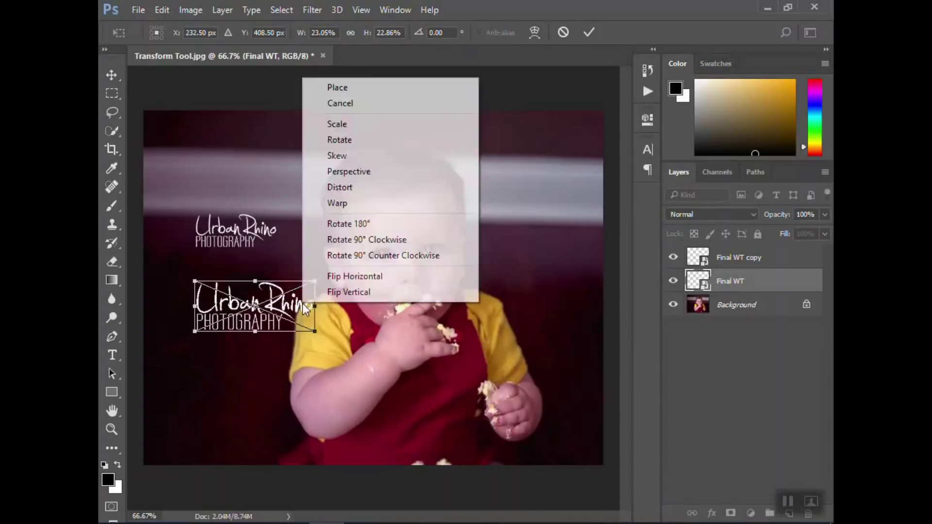
left_click(332, 297)
right_click(300, 308)
left_click(332, 299)
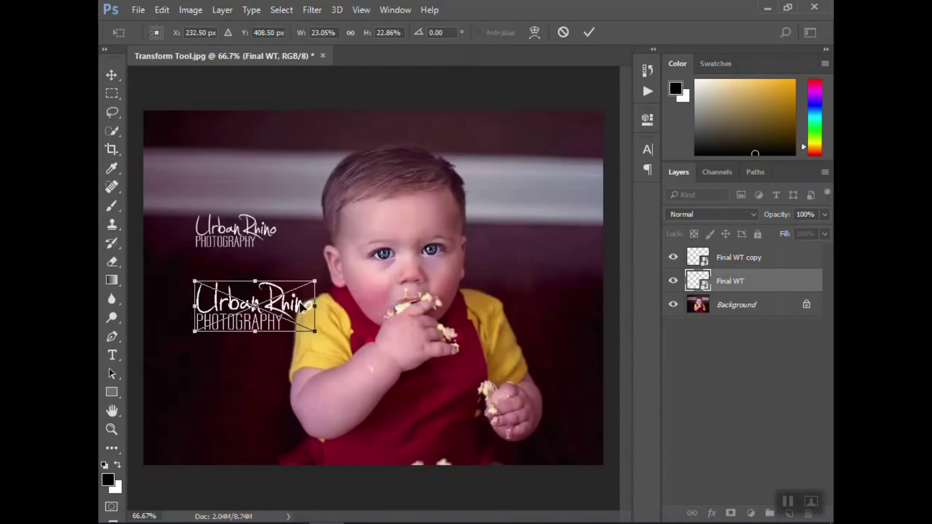
right_click(299, 302)
left_click(235, 270)
mouse_move(185, 271)
left_mouse_down()
mouse_move(184, 262)
mouse_move(179, 278)
mouse_move(186, 259)
mouse_move(189, 273)
left_mouse_up()
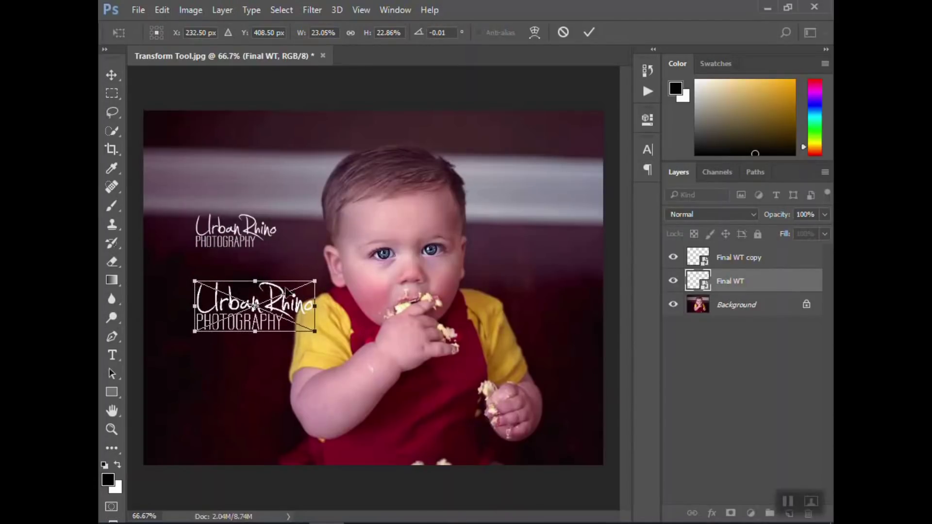
Skew the lower watermark, slanting its top edge to the right.
right_click(286, 293)
left_click(339, 370)
mouse_move(314, 281)
left_mouse_down()
mouse_move(357, 278)
mouse_move(288, 277)
mouse_move(337, 278)
mouse_move(319, 287)
mouse_move(327, 281)
left_mouse_up()
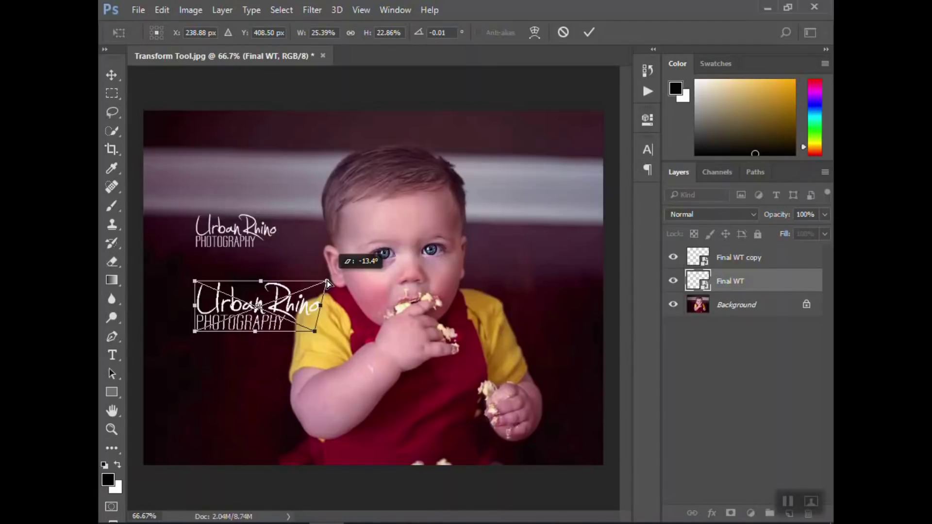
left_click_drag(327, 281, 328, 281)
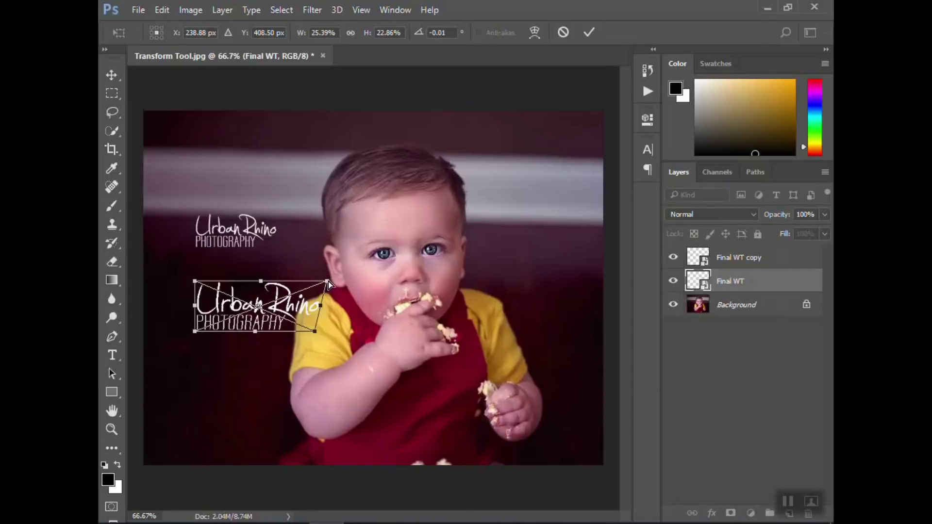
mouse_move(326, 285)
left_mouse_down()
mouse_move(360, 281)
mouse_move(310, 265)
mouse_move(284, 275)
mouse_move(328, 275)
mouse_move(334, 246)
mouse_move(335, 280)
left_mouse_up()
Distort the watermark by pulling its top edge upward.
right_click(302, 305)
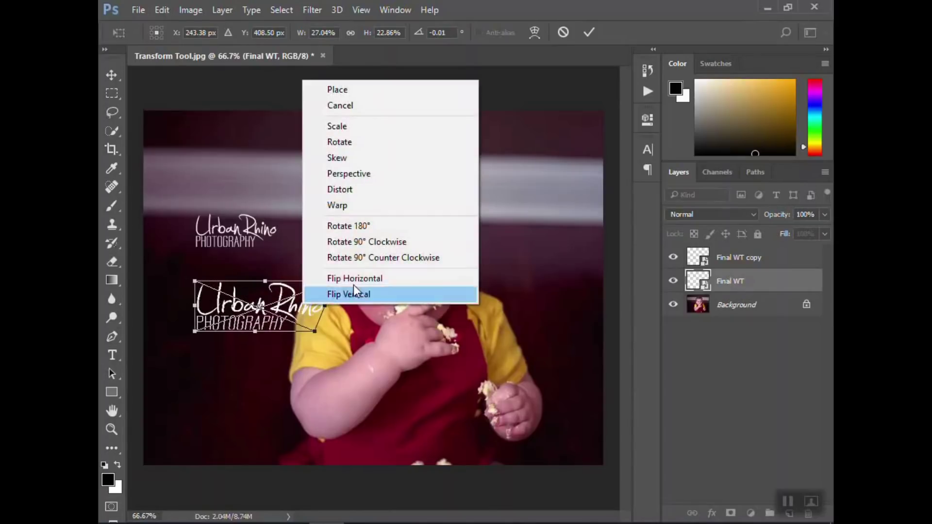
left_click(340, 189)
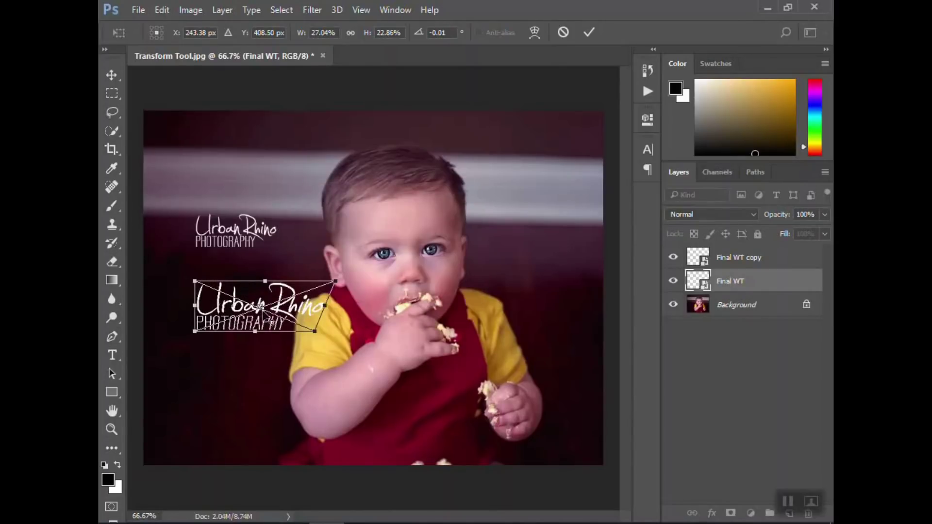
left_click(294, 288)
left_click_drag(294, 287, 260, 273)
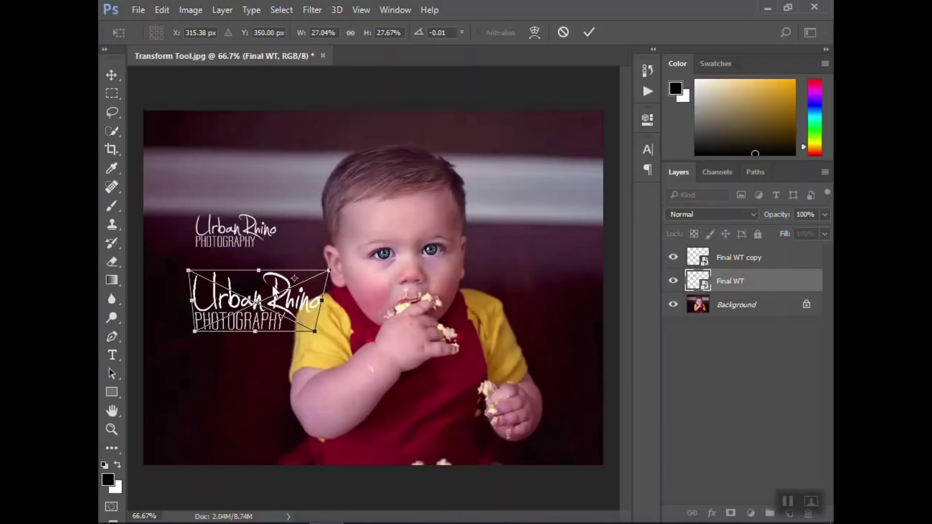
Warp the lower watermark, stretching Rhino toward the baby and curving the bottom edge downward.
right_click(272, 285)
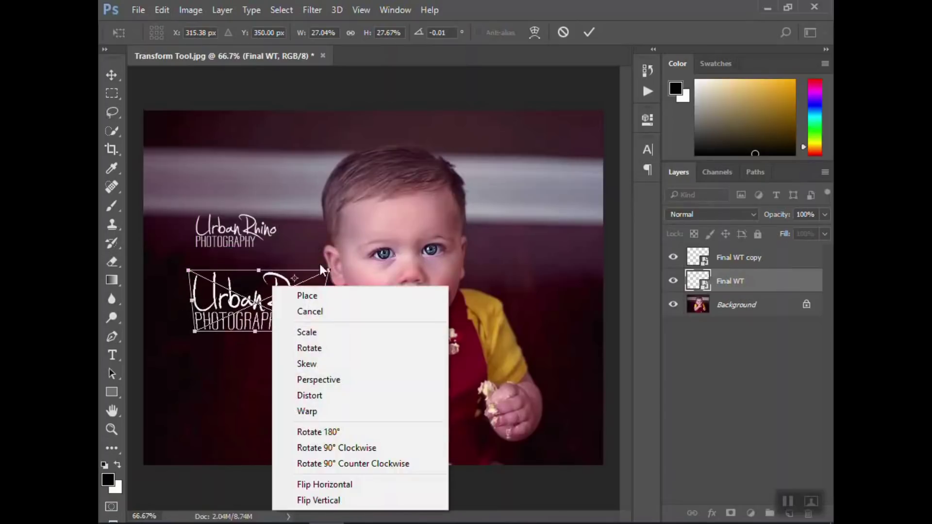
left_click(317, 412)
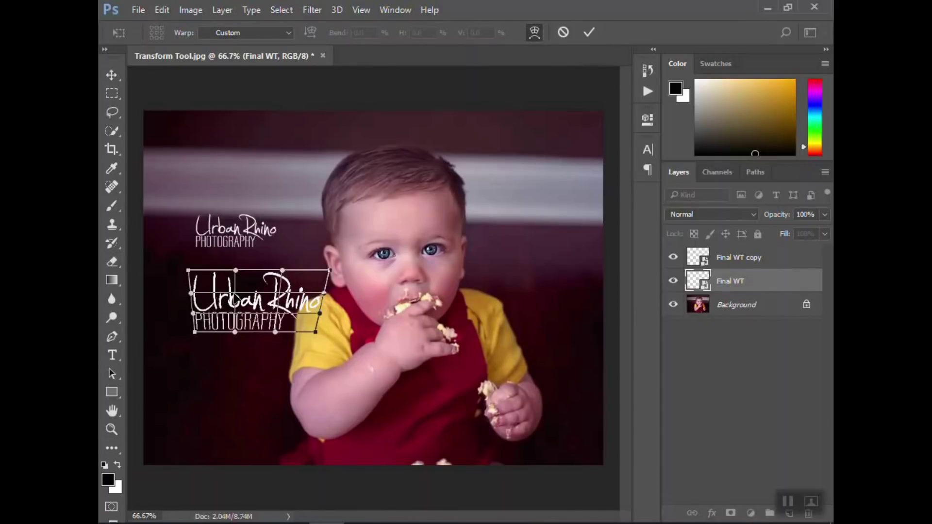
left_click_drag(236, 297, 352, 263)
left_click_drag(319, 316, 325, 342)
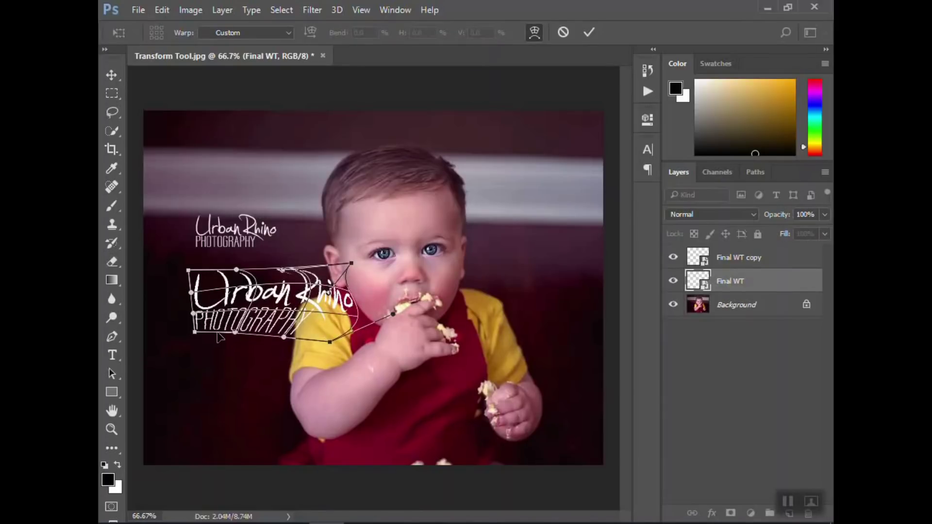
left_click_drag(235, 334, 236, 360)
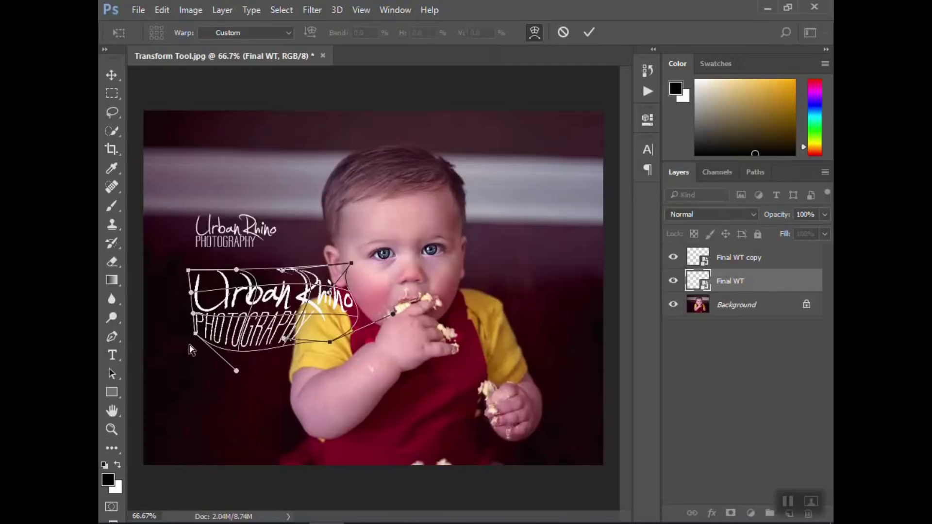
right_click(268, 298)
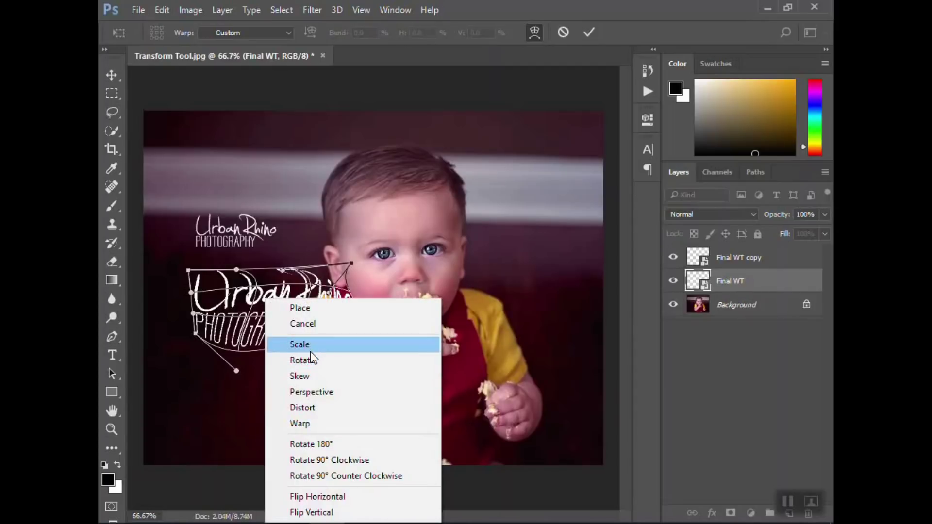
left_click(238, 323)
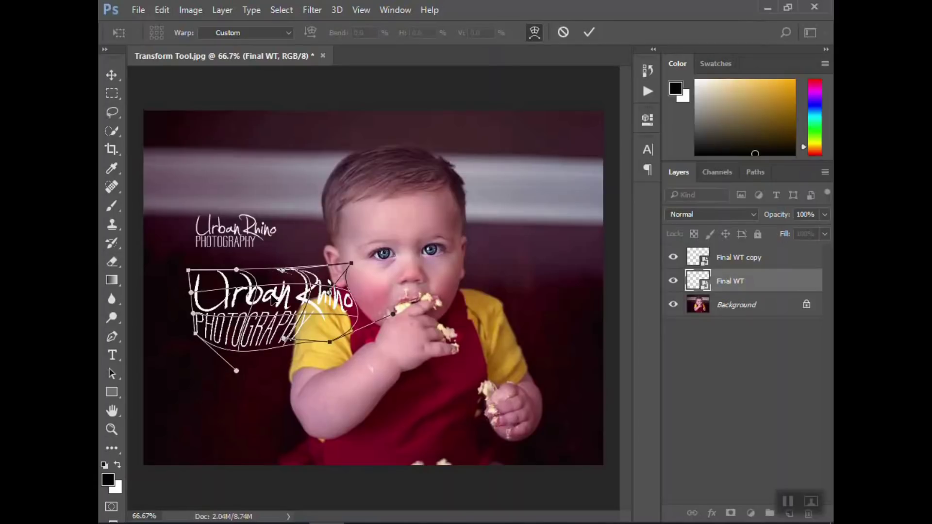
right_click(272, 299)
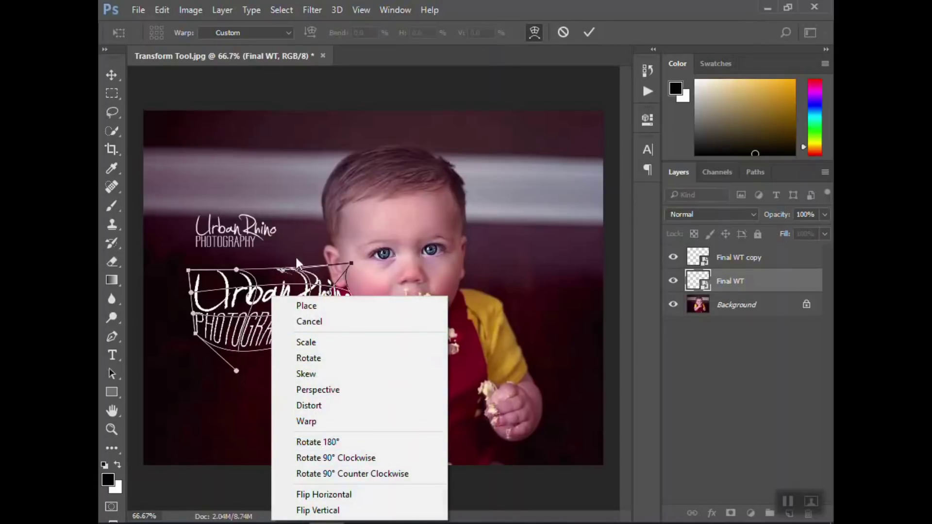
left_click(339, 292)
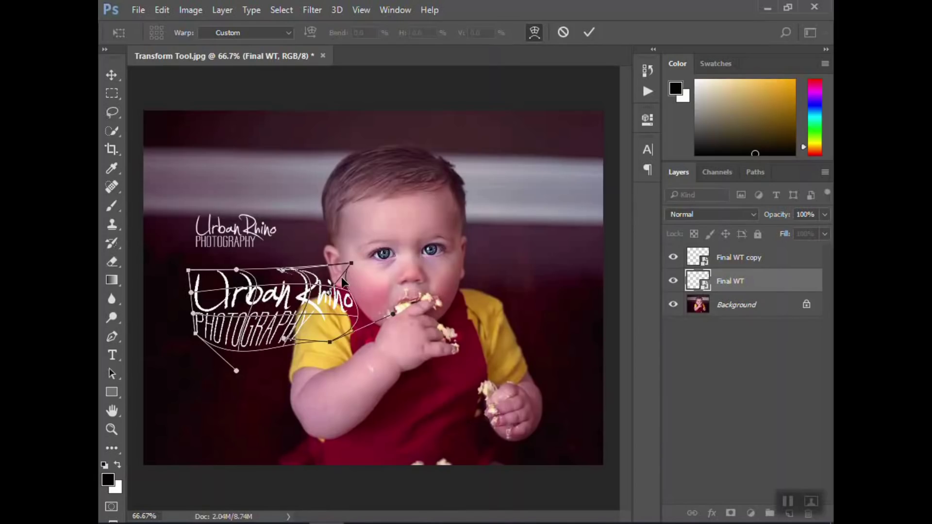